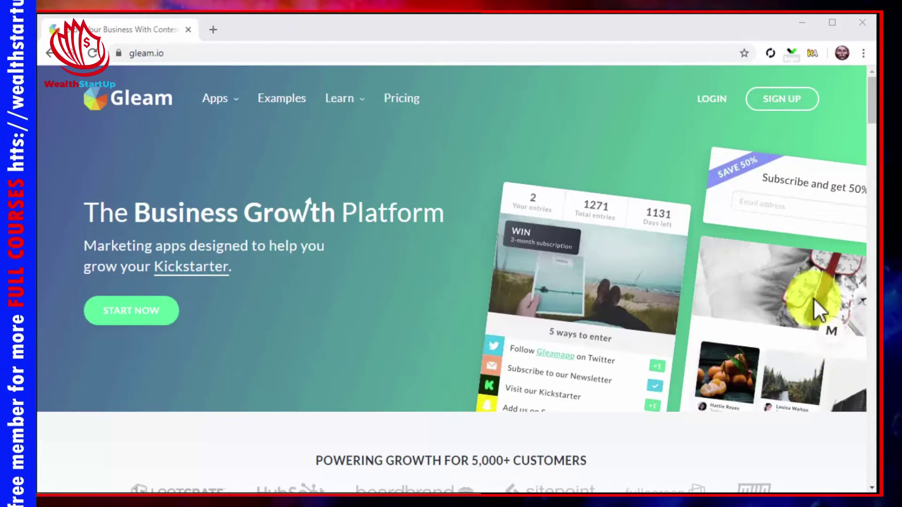
Begin creating a Gleam account from the SIGN UP page
{"action": "left_click", "coordinate": [777, 106]}
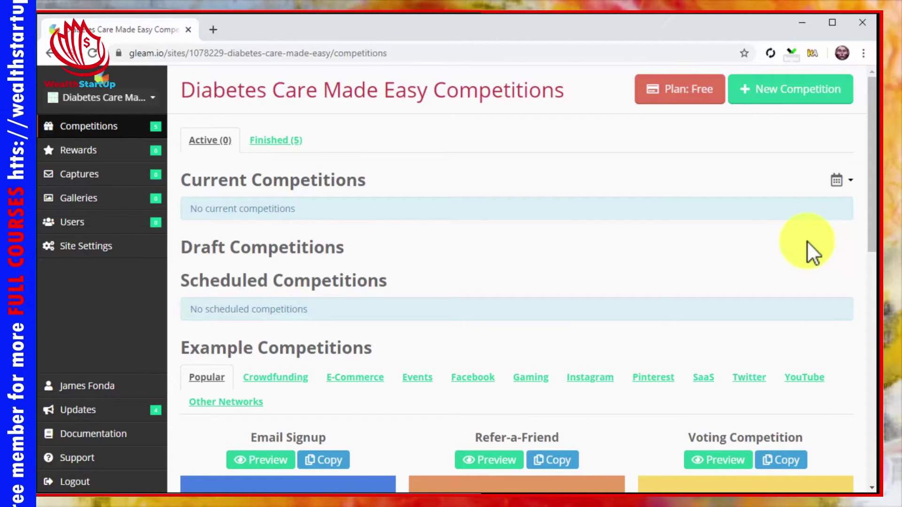
Start a competition named 'EasyTouch Diabetes Care Pack Giveaway!' running June 11–July 31, Pacific Time
{"action": "left_click", "coordinate": [776, 104]}
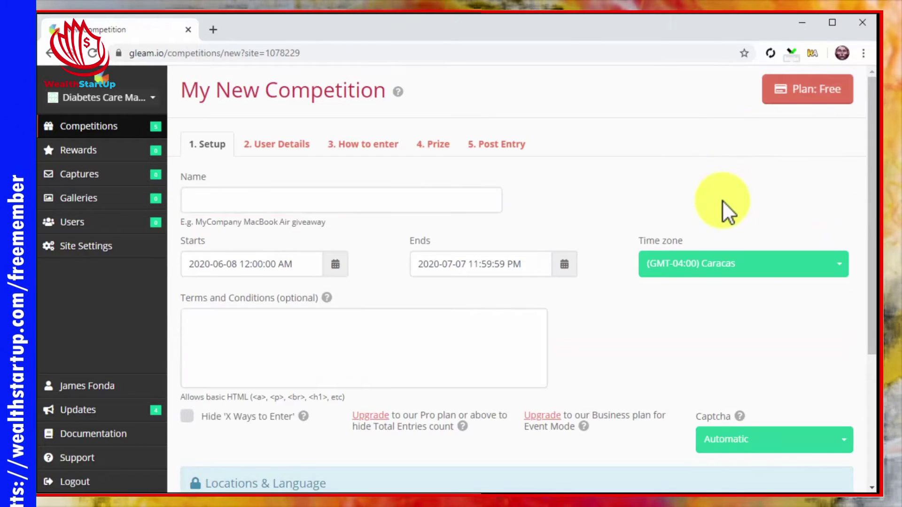
{"action": "left_click", "coordinate": [480, 197]}
{"action": "type", "text": "EasyTouch Diabetes Care Pack Giveaway!"}
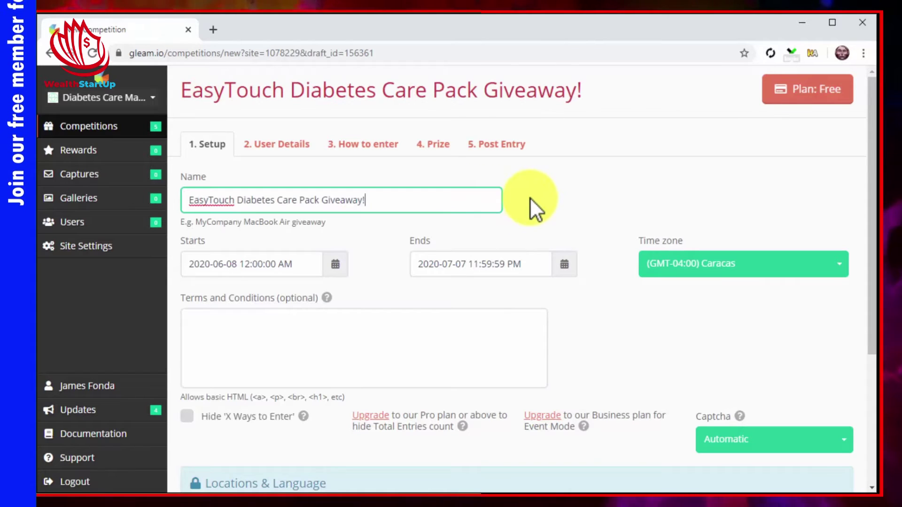
{"action": "left_click", "coordinate": [298, 264]}
{"action": "left_click", "coordinate": [335, 266]}
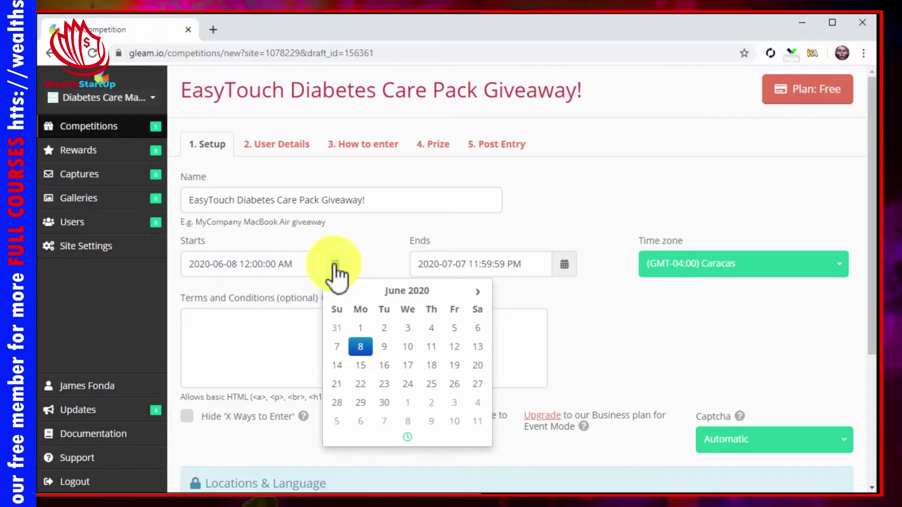
{"action": "left_click", "coordinate": [432, 347]}
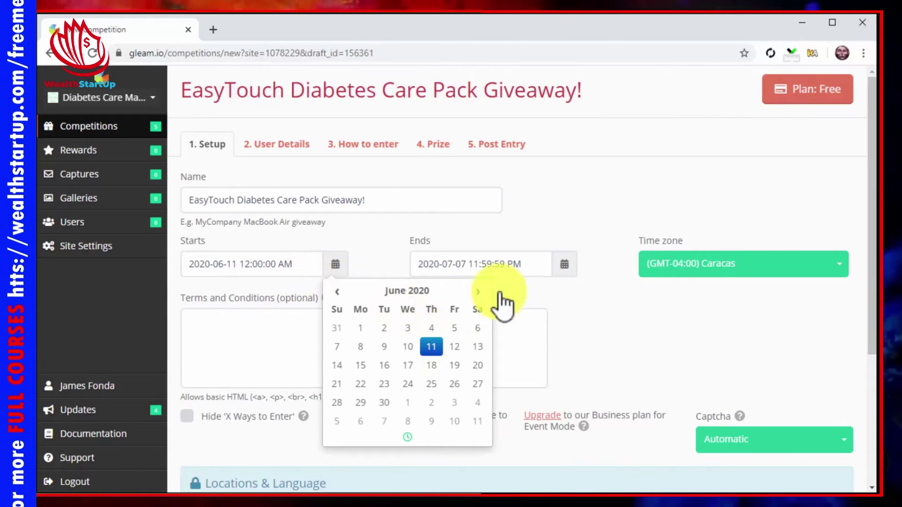
{"action": "left_click", "coordinate": [563, 275]}
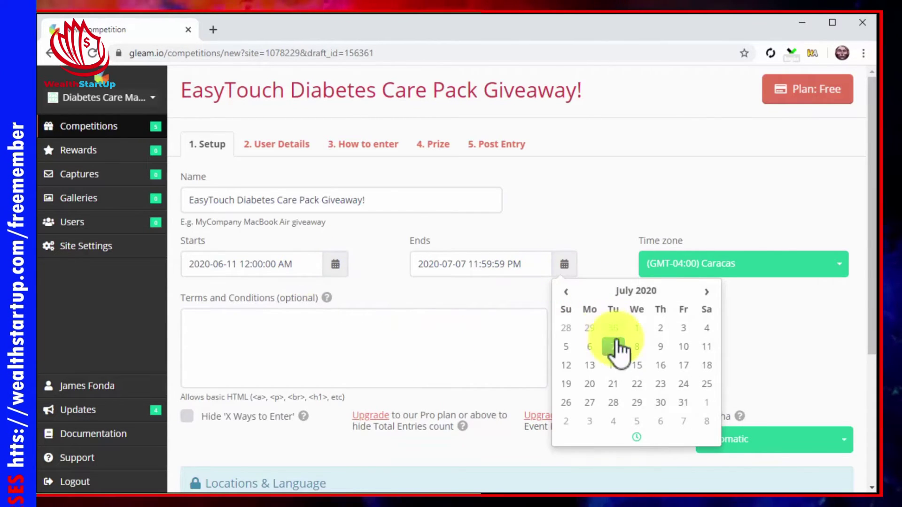
{"action": "left_click", "coordinate": [684, 403]}
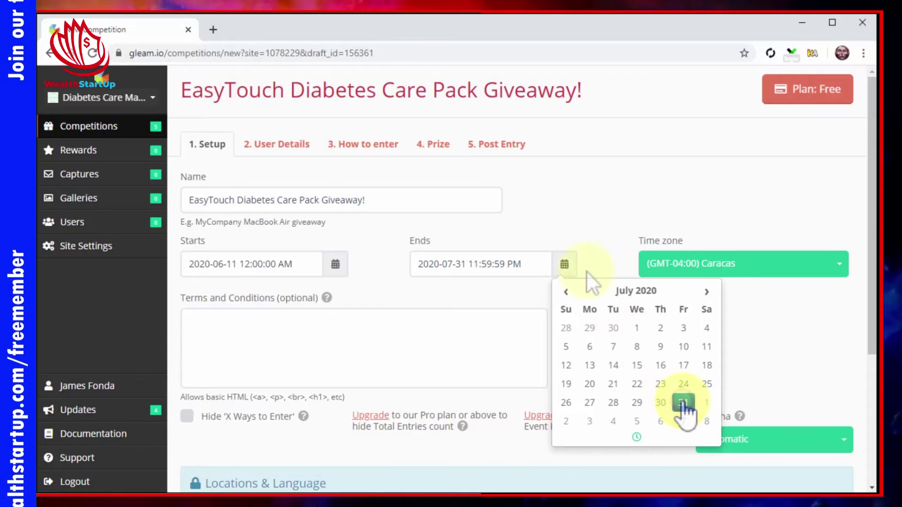
{"action": "left_click", "coordinate": [701, 266]}
{"action": "scroll", "coordinate": [738, 321], "scroll_direction": "up", "scroll_amount": 10}
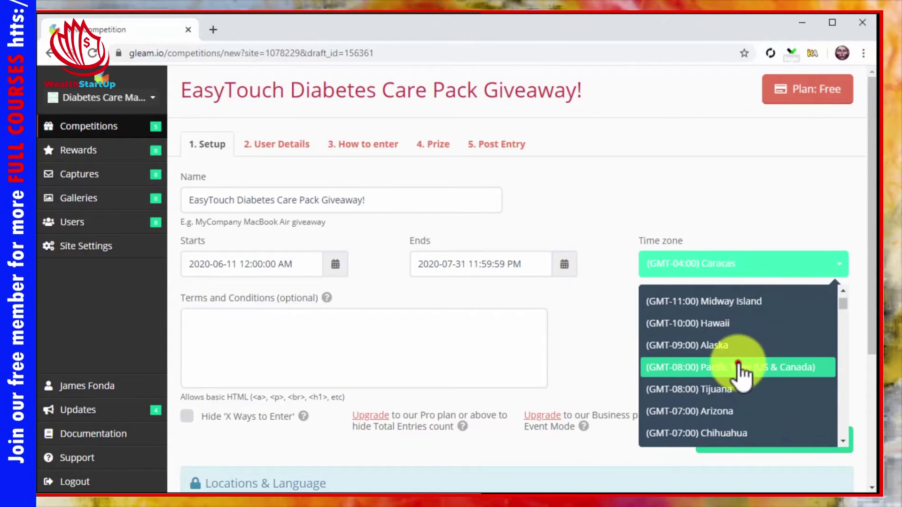
{"action": "left_click", "coordinate": [741, 368]}
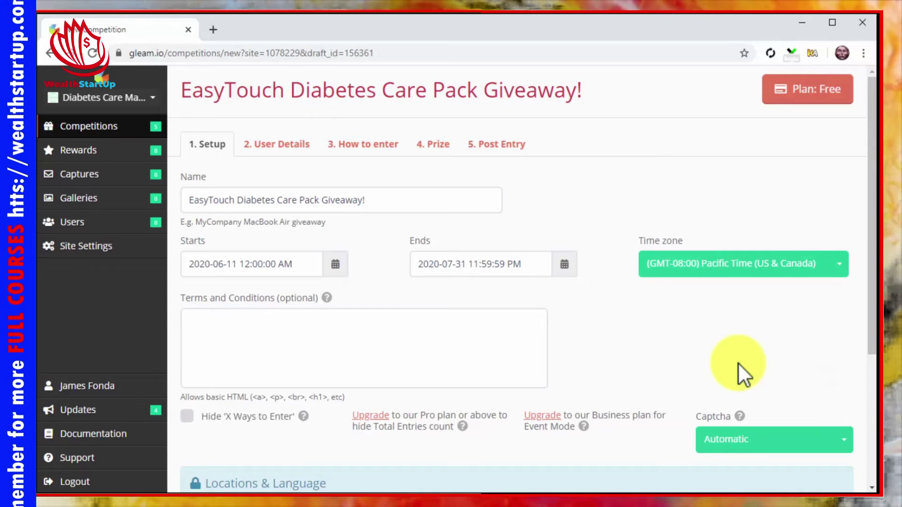
Add the US-residents-only terms and conditions and set Captcha to always required
{"action": "left_click", "coordinate": [473, 369]}
{"action": "type", "text": "Valid to US residents of legal age. Void where prohibited."}
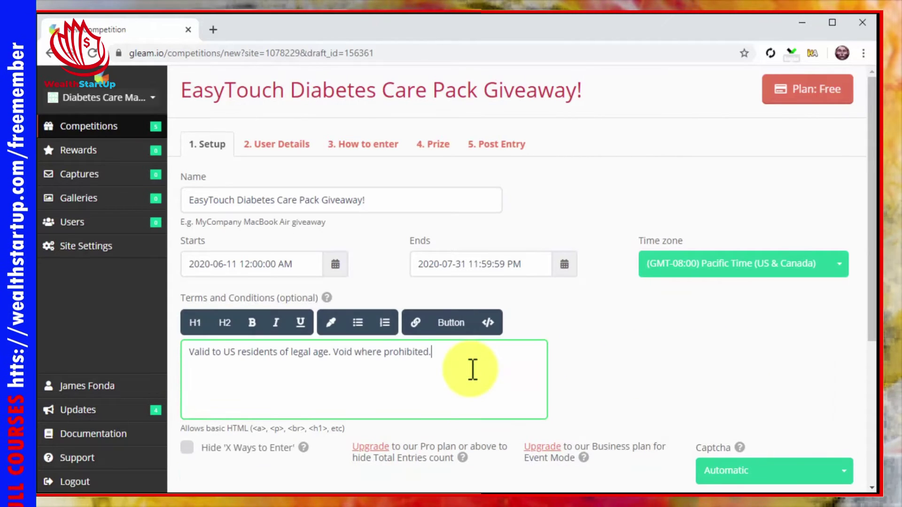
{"action": "scroll", "coordinate": [640, 401], "scroll_direction": "down", "scroll_amount": 1}
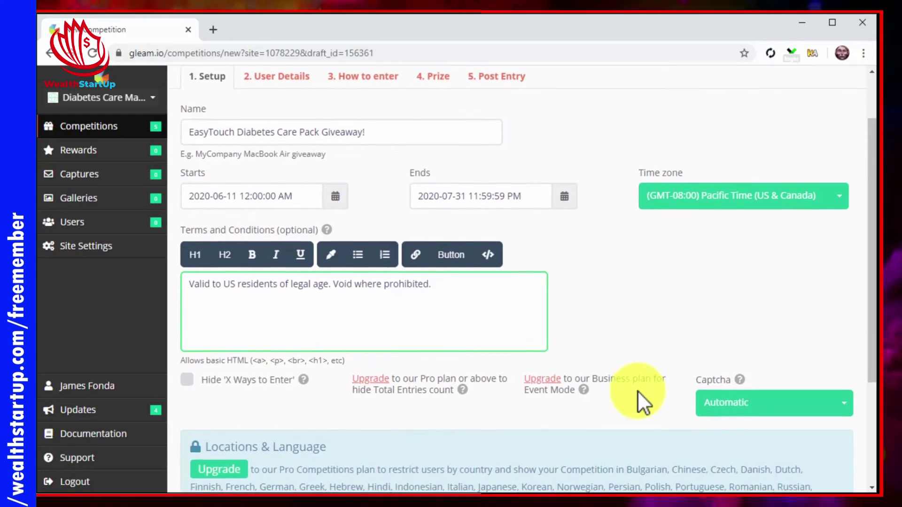
{"action": "scroll", "coordinate": [638, 391], "scroll_direction": "down", "scroll_amount": 1}
{"action": "left_click", "coordinate": [758, 350]}
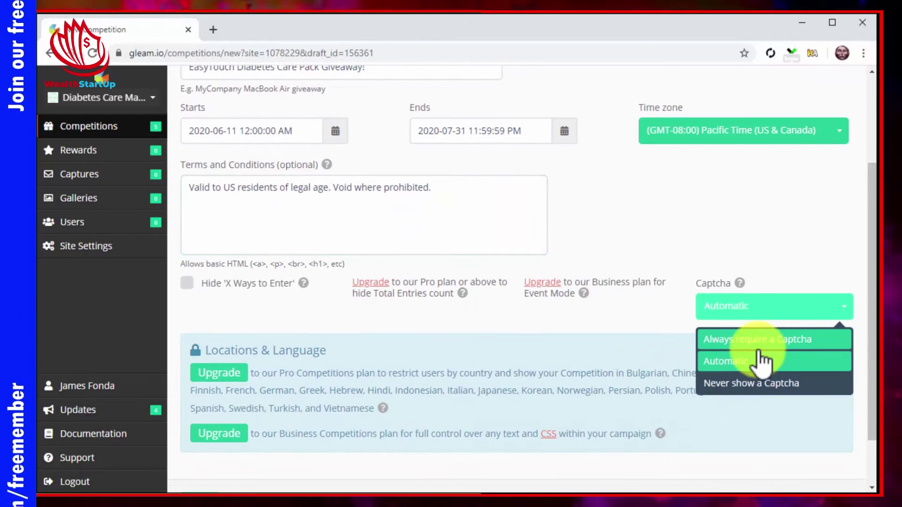
{"action": "left_click", "coordinate": [759, 341]}
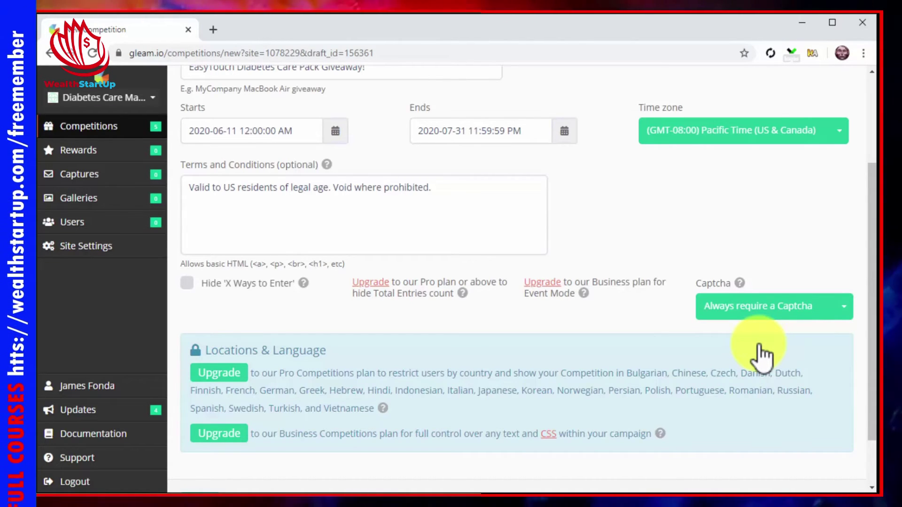
{"action": "scroll", "coordinate": [758, 346], "scroll_direction": "up", "scroll_amount": 3}
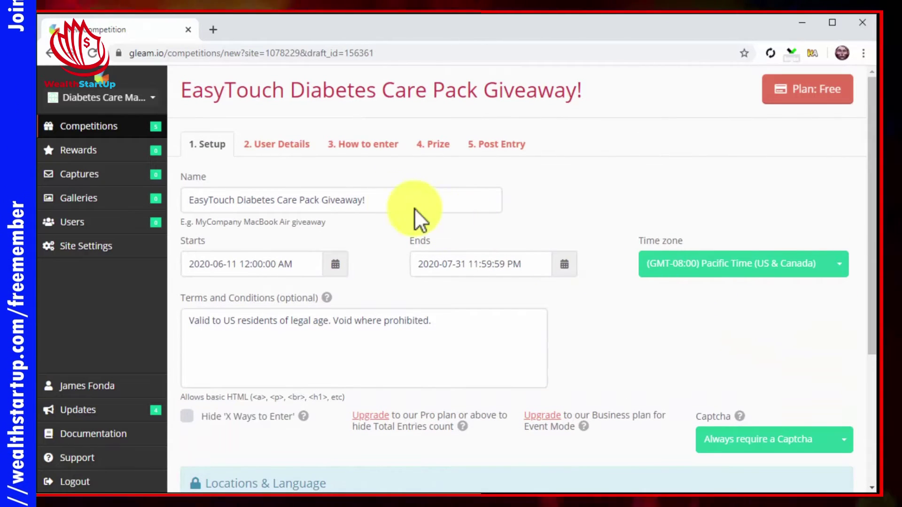
In User Details, require entrants to confirm they are 18+ with a checkbox
{"action": "left_click", "coordinate": [284, 145]}
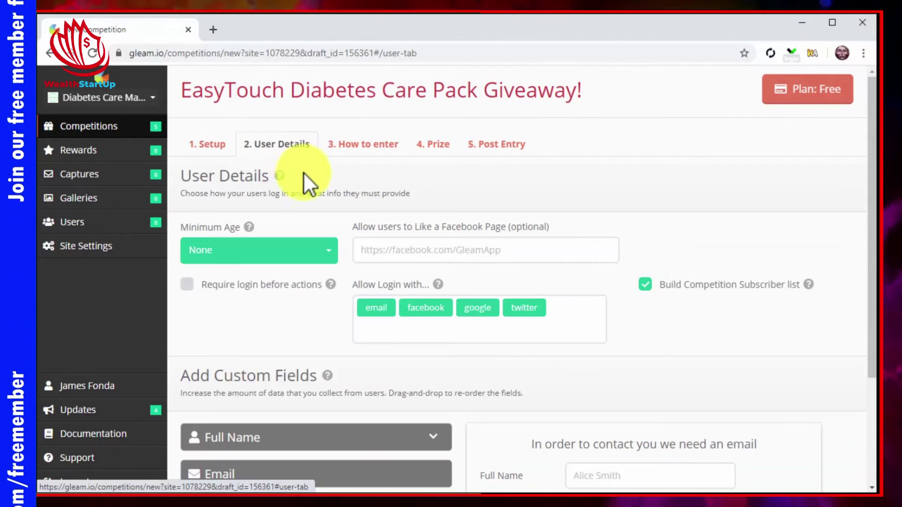
{"action": "left_click", "coordinate": [328, 251]}
{"action": "scroll", "coordinate": [296, 337], "scroll_direction": "down", "scroll_amount": 5}
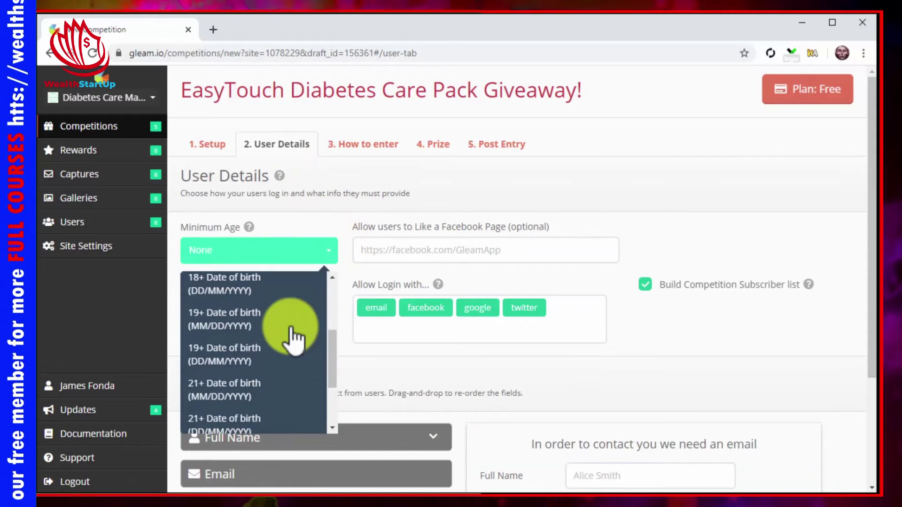
{"action": "scroll", "coordinate": [295, 337], "scroll_direction": "down", "scroll_amount": 1}
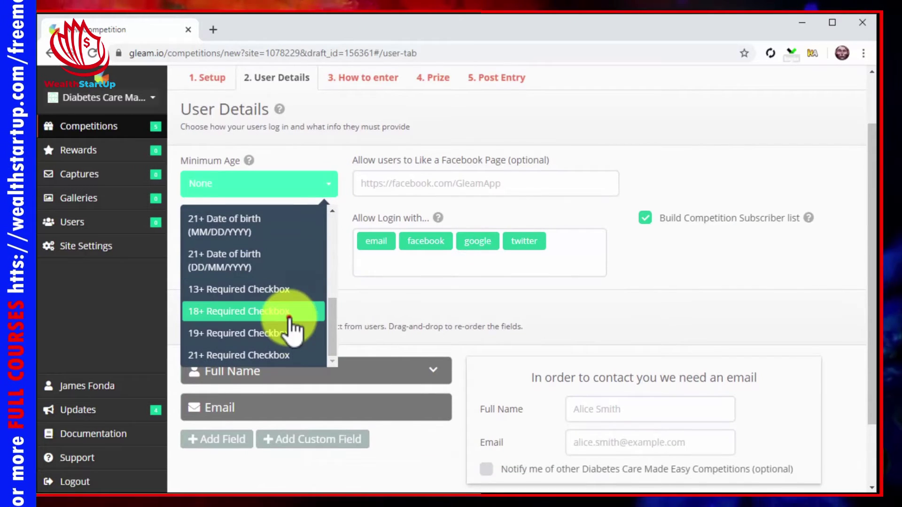
{"action": "left_click", "coordinate": [290, 315]}
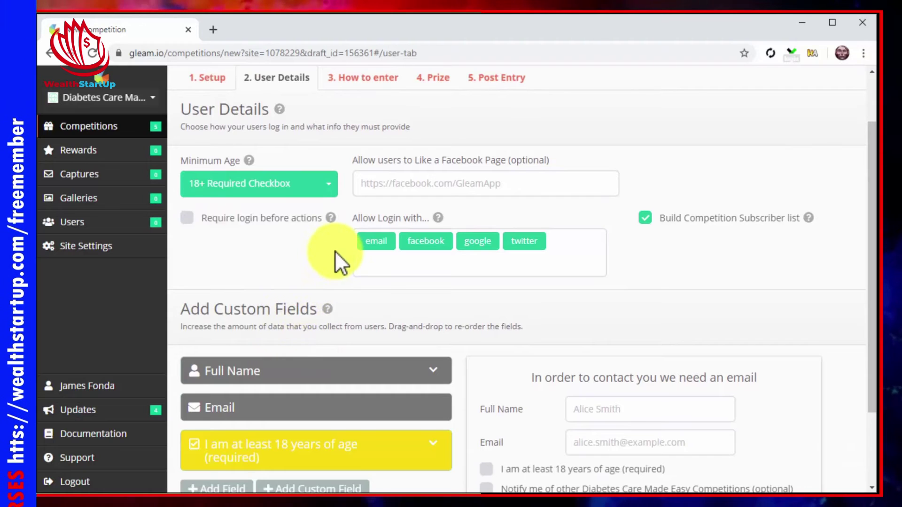
Remove the email, Facebook, Google and Twitter login options
{"action": "left_click", "coordinate": [392, 241]}
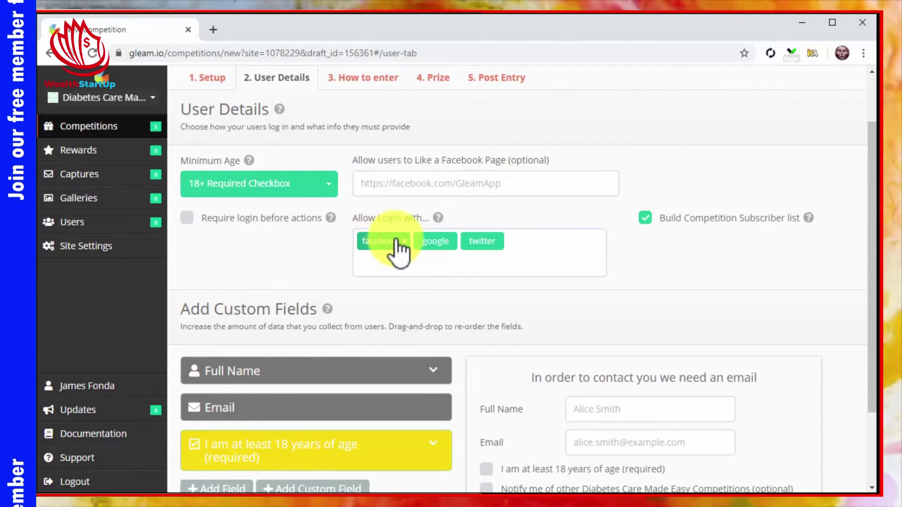
{"action": "left_click", "coordinate": [404, 241]}
{"action": "left_click", "coordinate": [400, 241]}
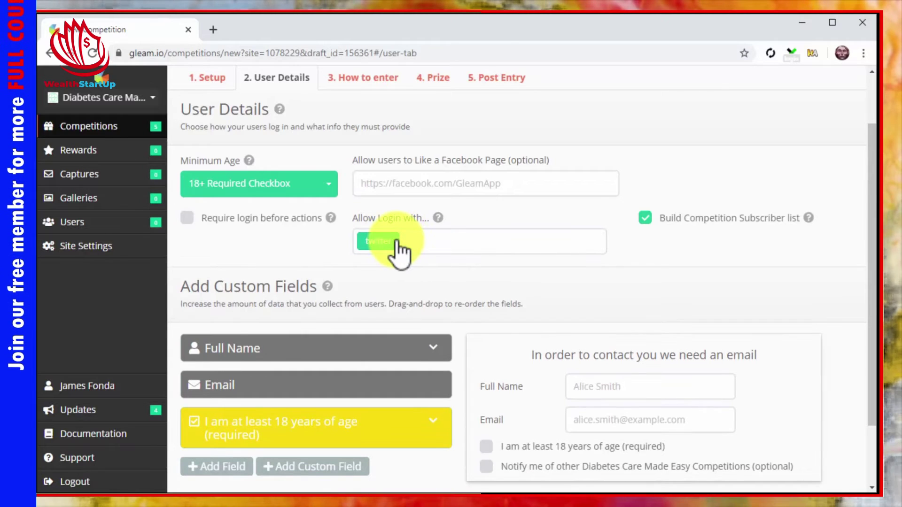
{"action": "left_click", "coordinate": [396, 242]}
{"action": "scroll", "coordinate": [429, 264], "scroll_direction": "up", "scroll_amount": 2}
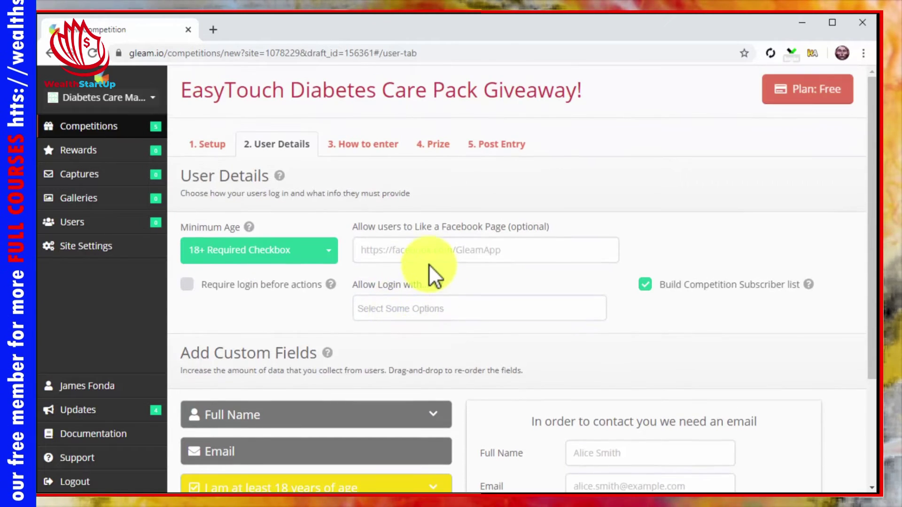
{"action": "left_click", "coordinate": [366, 144]}
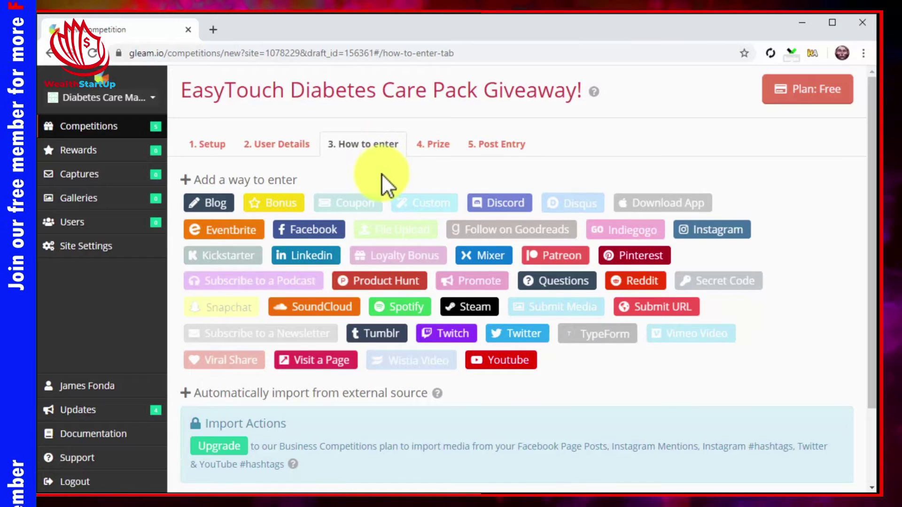
Add a mandatory, daily Visit a Page entry titled 'Check This Survey!'
{"action": "left_click", "coordinate": [318, 360]}
{"action": "scroll", "coordinate": [317, 356], "scroll_direction": "up", "scroll_amount": 2}
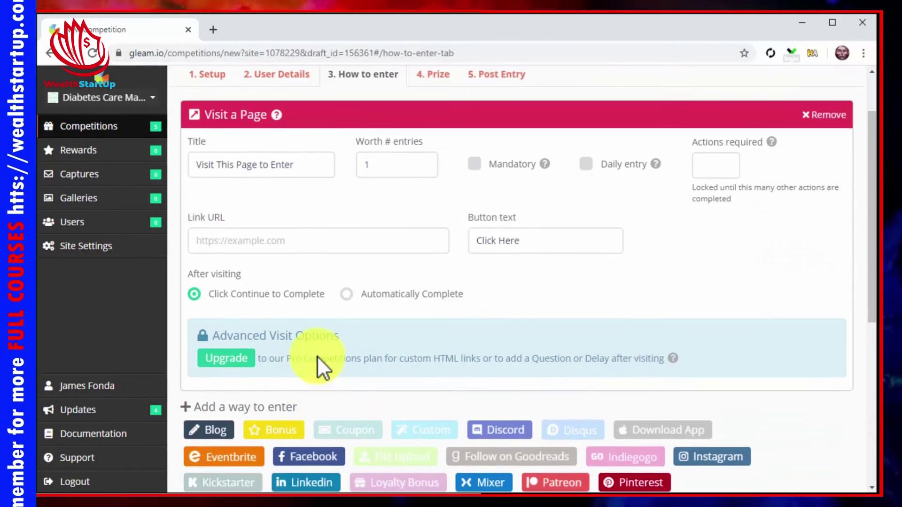
{"action": "left_click", "coordinate": [299, 234]}
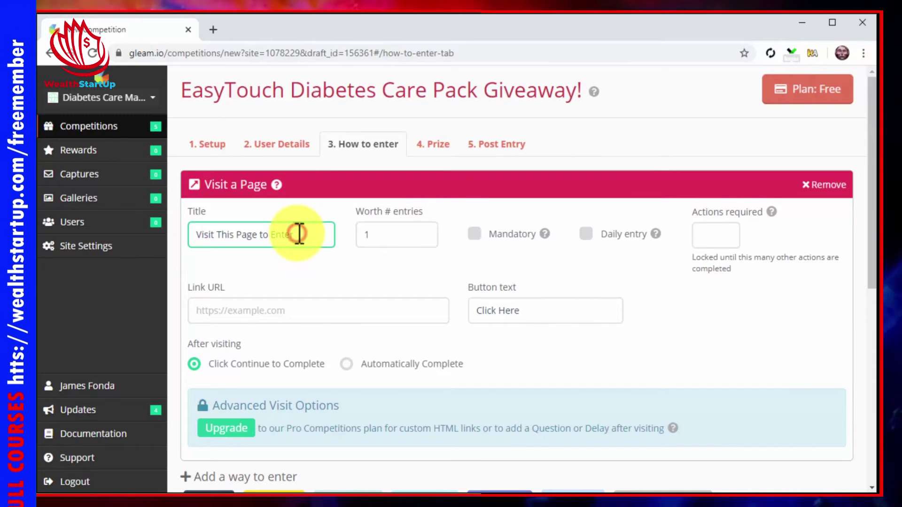
{"action": "type", "text": "Check This Survey!"}
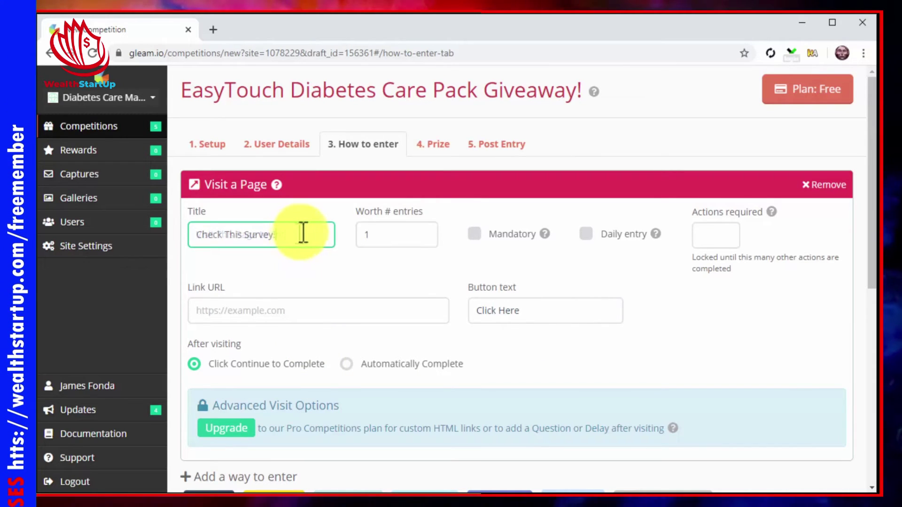
{"action": "left_click", "coordinate": [469, 234]}
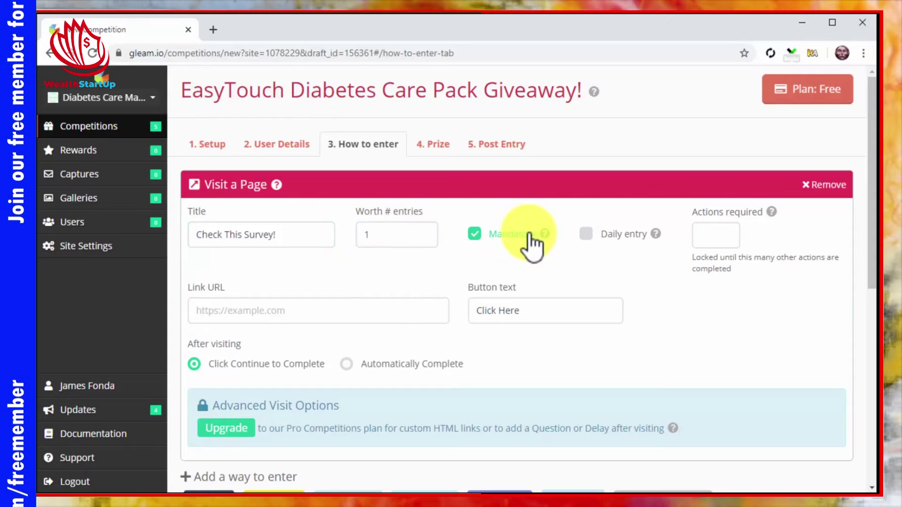
{"action": "left_click", "coordinate": [584, 235]}
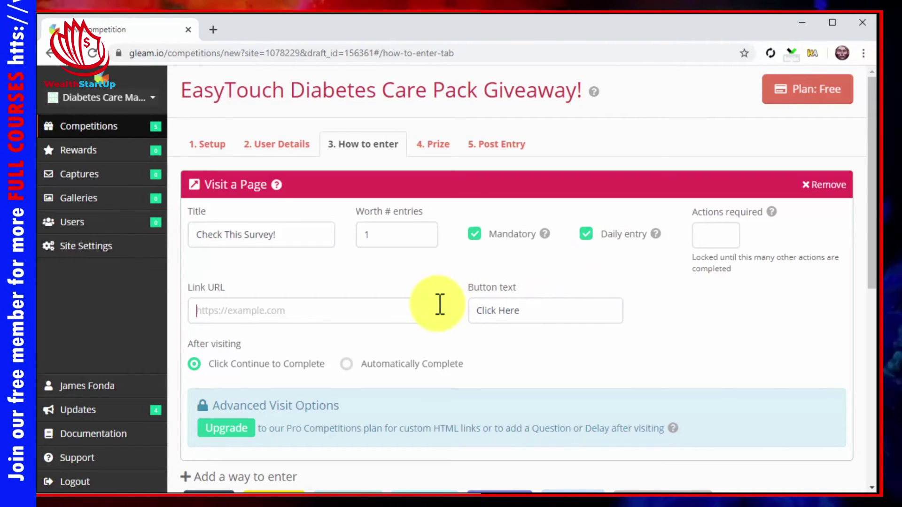
Give the visit entry the survey link and 'Go To Survey' button text, keeping the continue click
{"action": "left_click", "coordinate": [439, 304]}
{"action": "key", "text": "ctrl+v"}
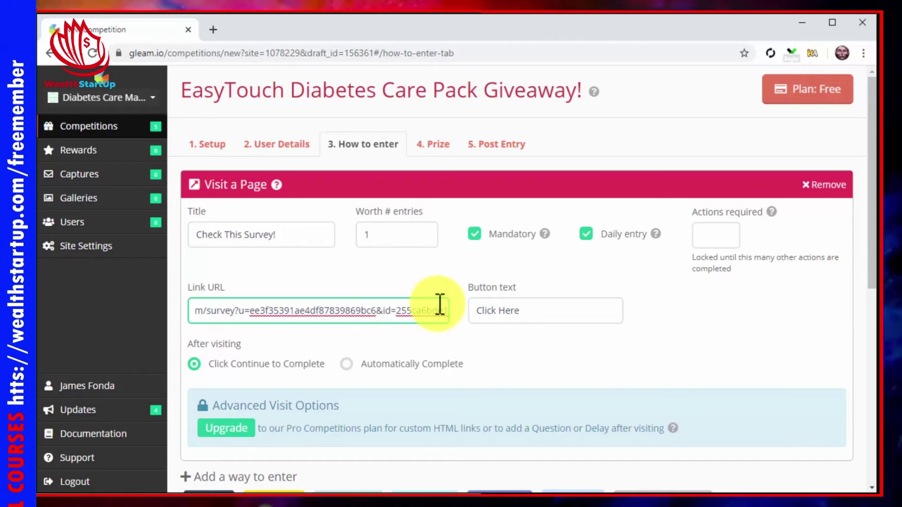
{"action": "left_click", "coordinate": [517, 309]}
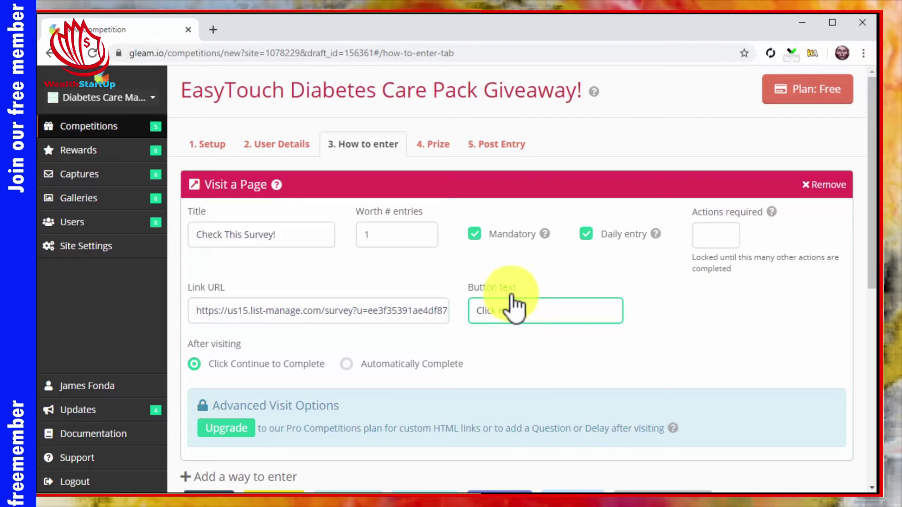
{"action": "type", "text": "Go To Survey"}
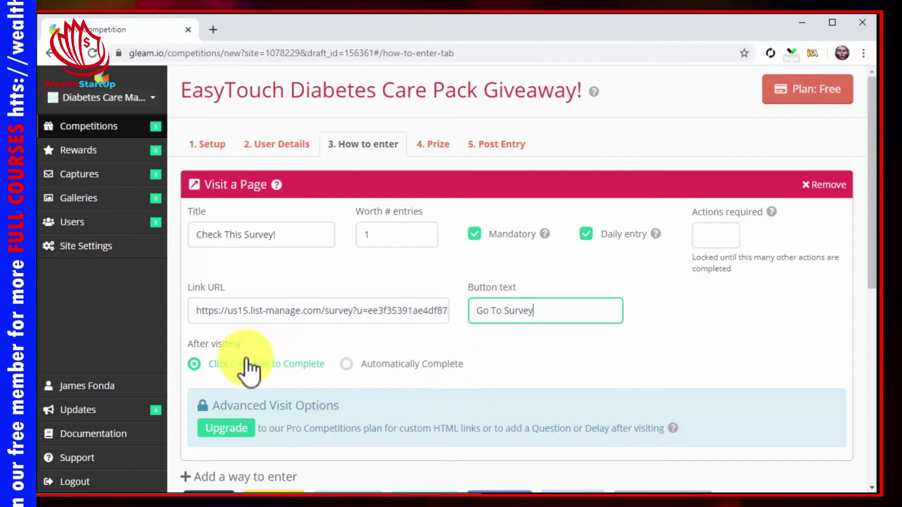
{"action": "left_click", "coordinate": [200, 366]}
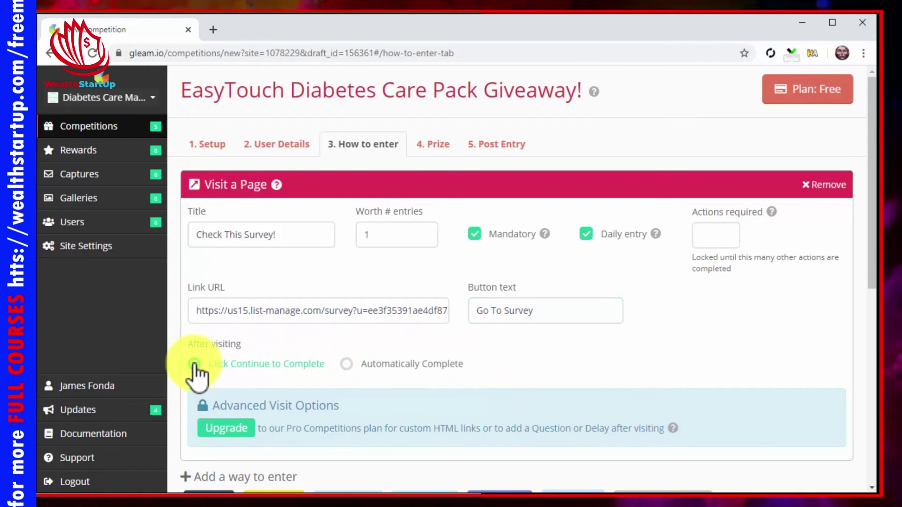
{"action": "left_click", "coordinate": [439, 147]}
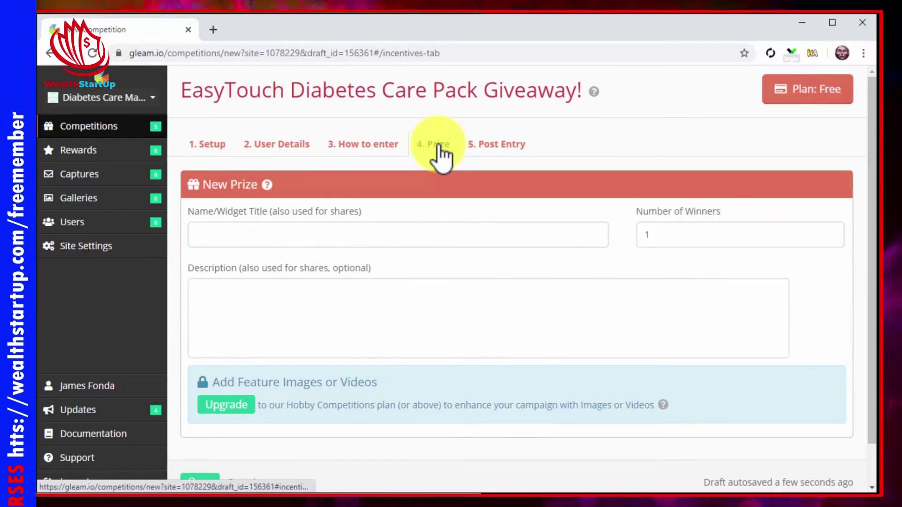
Set the prize 'Win an EasyTouch Diabetes Care Pack!' with its survey description and 5 winners, then save
{"action": "left_click", "coordinate": [432, 230]}
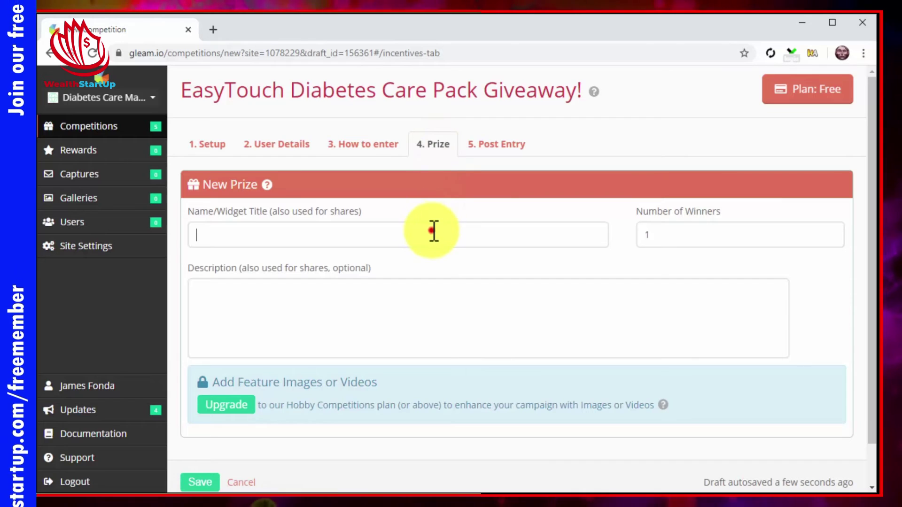
{"action": "type", "text": "Win an EasyTouch Diabetes Care Pack!"}
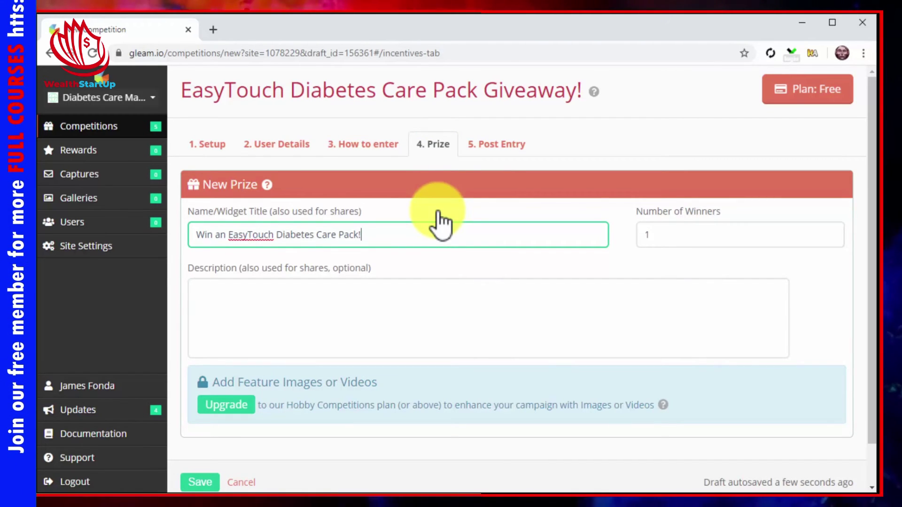
{"action": "left_click", "coordinate": [477, 332]}
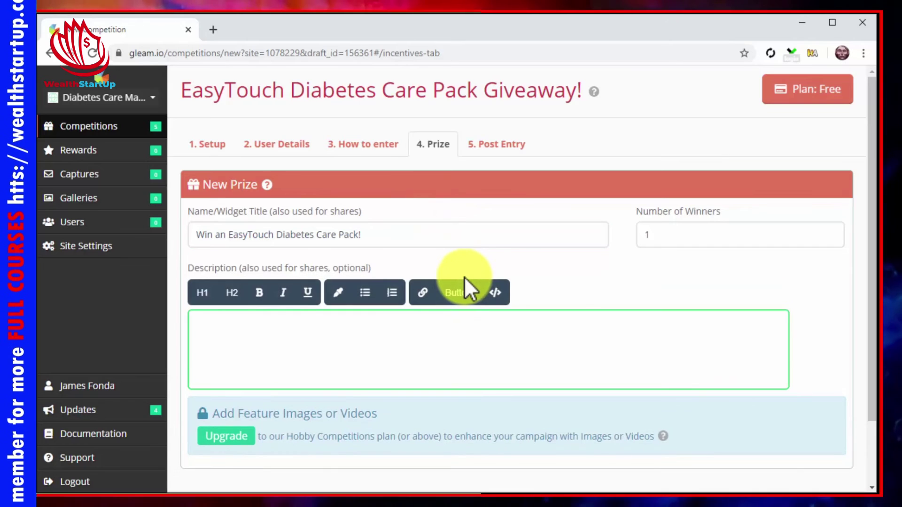
{"action": "type", "text": "Complete the survey and get a chance to win an EasyTouch Dibetes Care Pack, valued at $79! 5 lucky winners are taking one home, so join in!"}
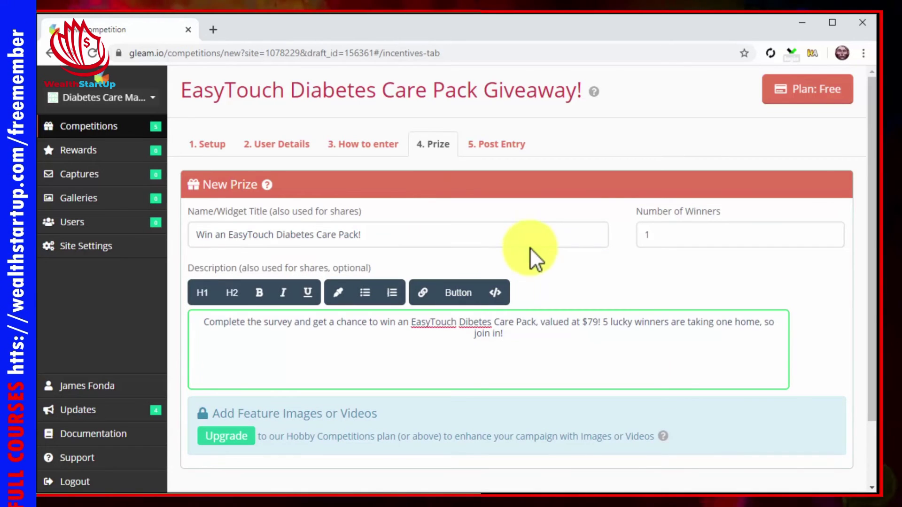
{"action": "left_click", "coordinate": [677, 244]}
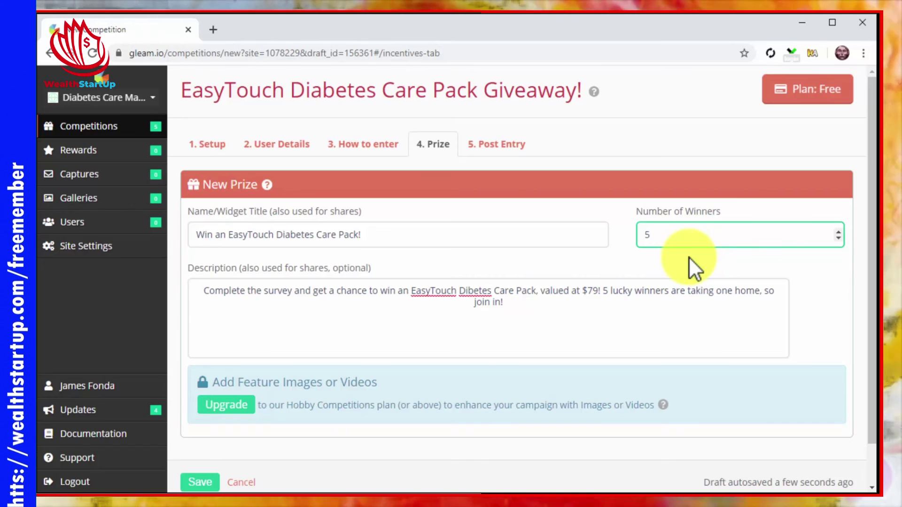
{"action": "scroll", "coordinate": [689, 258], "scroll_direction": "down", "scroll_amount": 2}
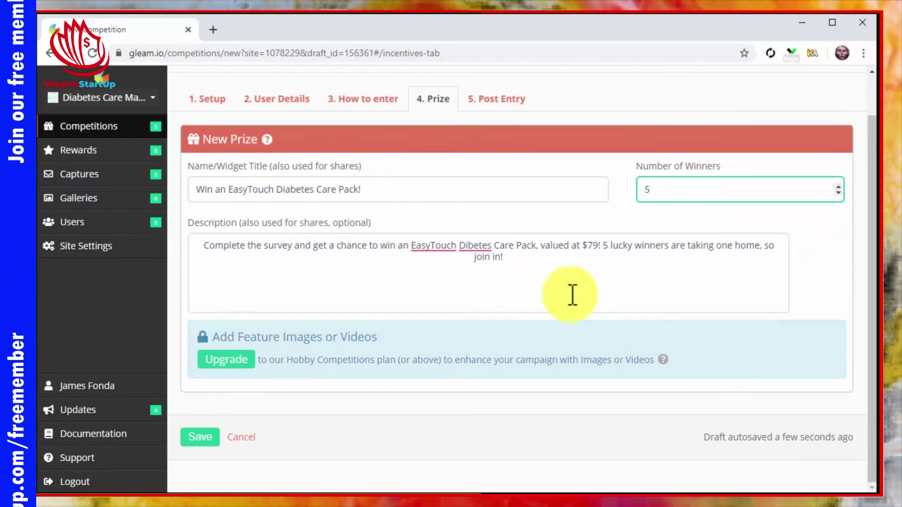
{"action": "left_click", "coordinate": [204, 436]}
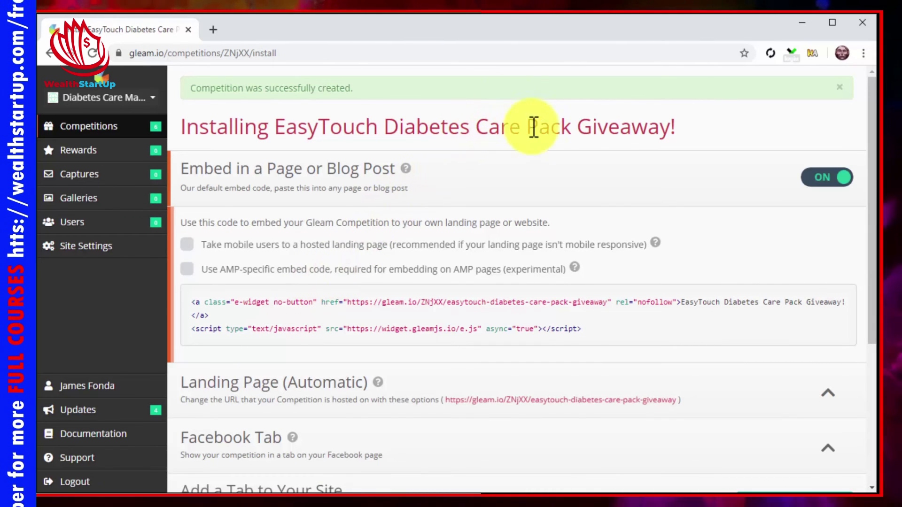
Scroll through the install page to see the embed code and landing page address
{"action": "scroll", "coordinate": [781, 335], "scroll_direction": "down", "scroll_amount": 4}
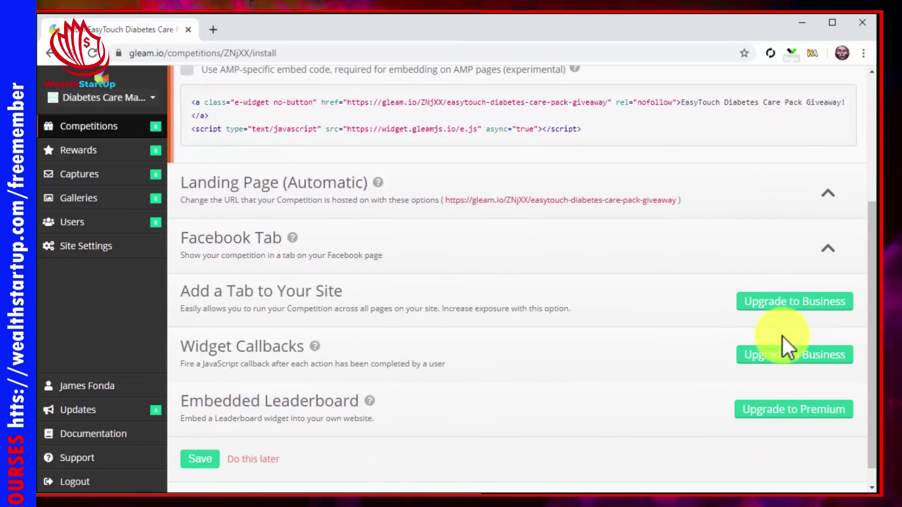